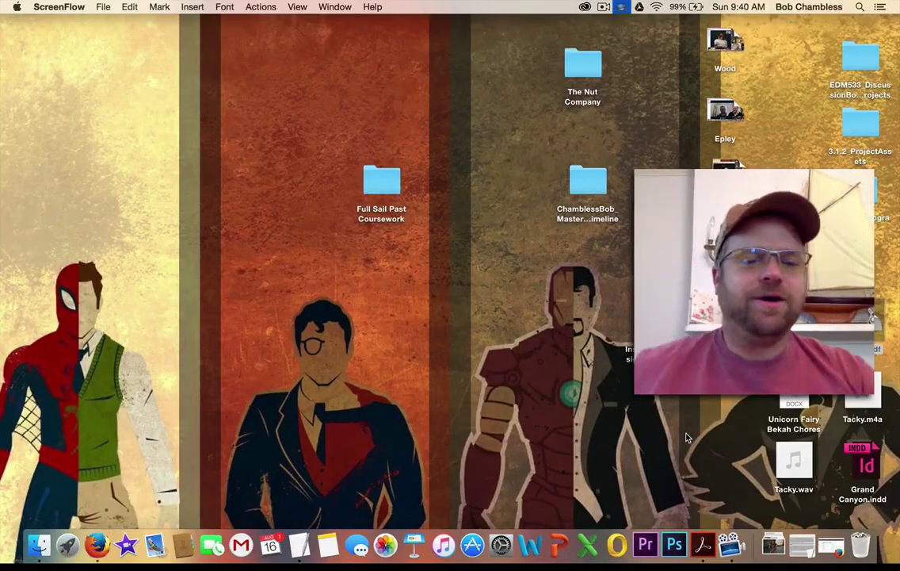
# Step: Open Tacky.pdf in Acrobat Pro and zoom the page view in two steps
pyautogui.doubleClick(865, 332)
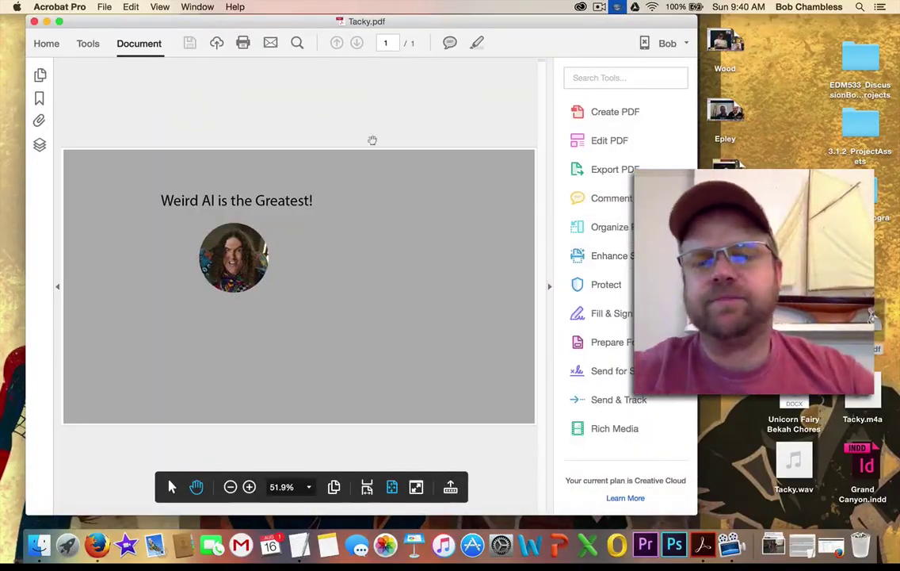
pyautogui.click(249, 487)
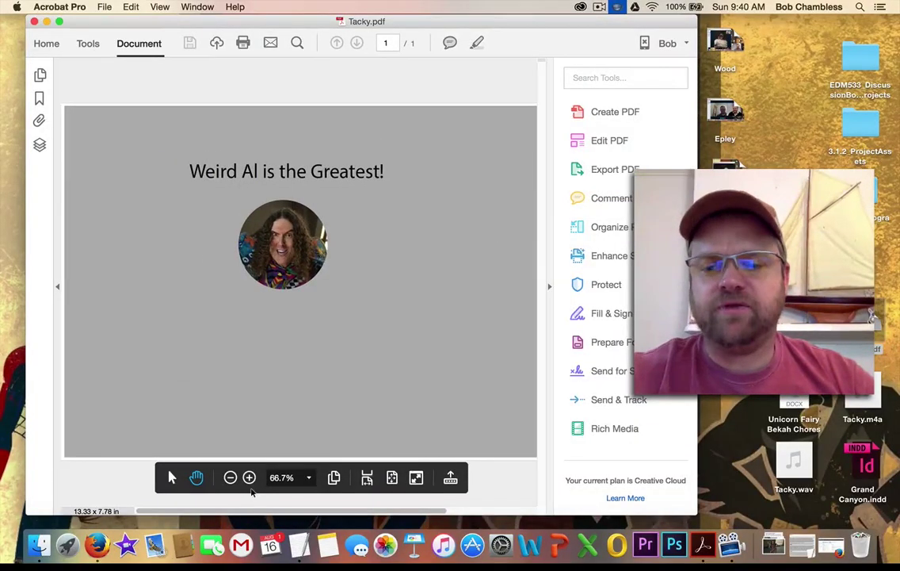
pyautogui.click(249, 477)
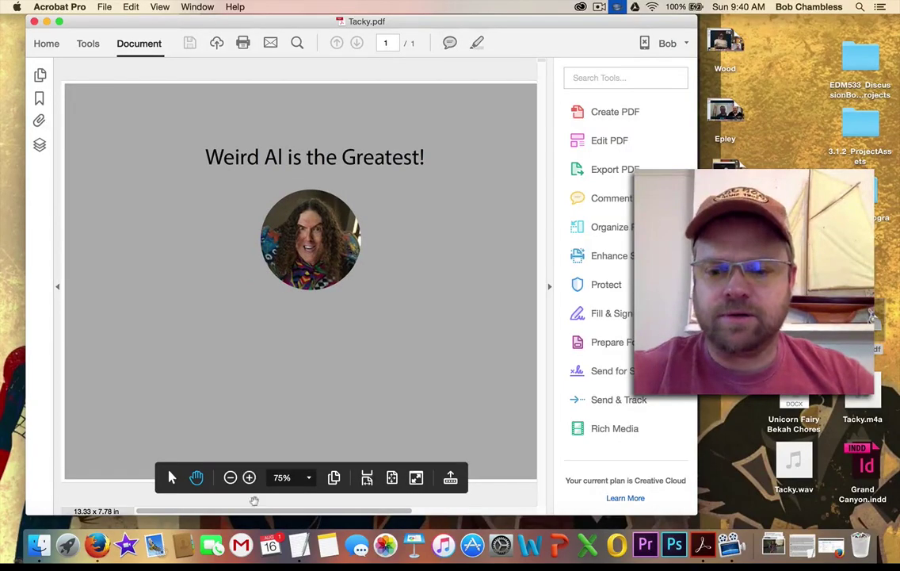
pyautogui.moveTo(276, 514); pyautogui.dragTo(286, 513)
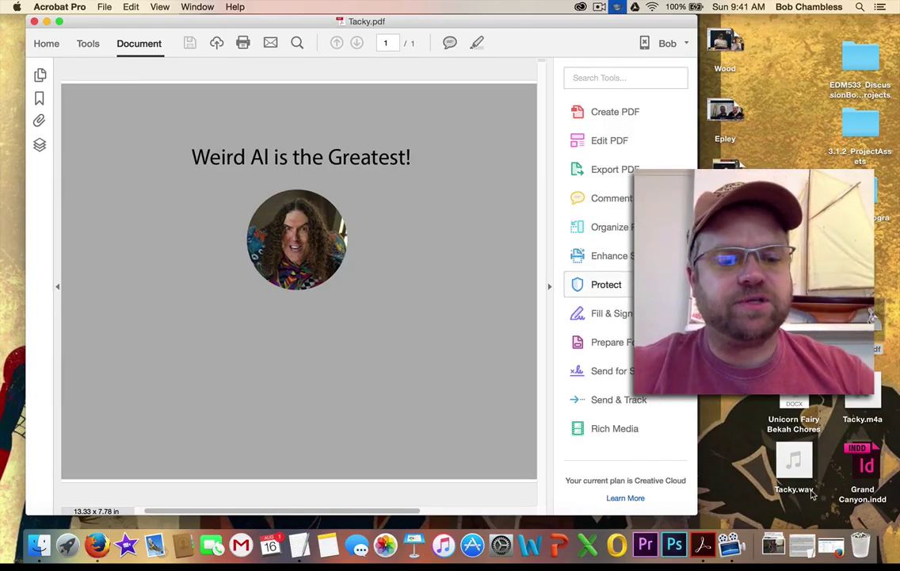
pyautogui.moveTo(810, 451)
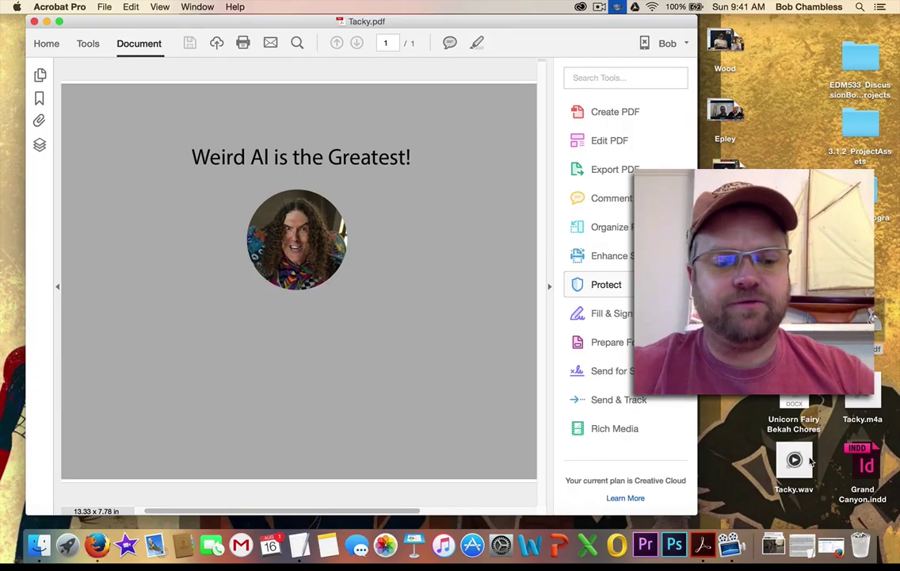
pyautogui.click(810, 462)
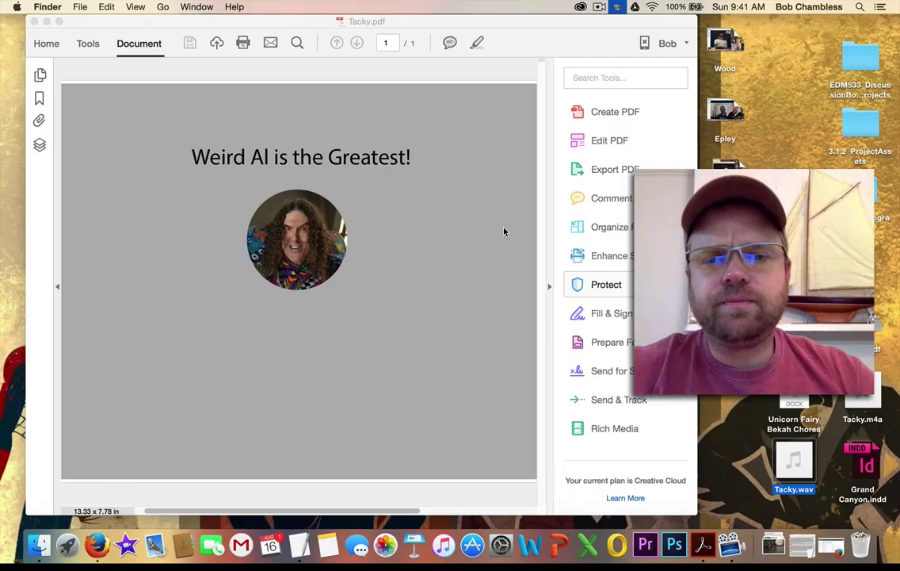
pyautogui.click(388, 18)
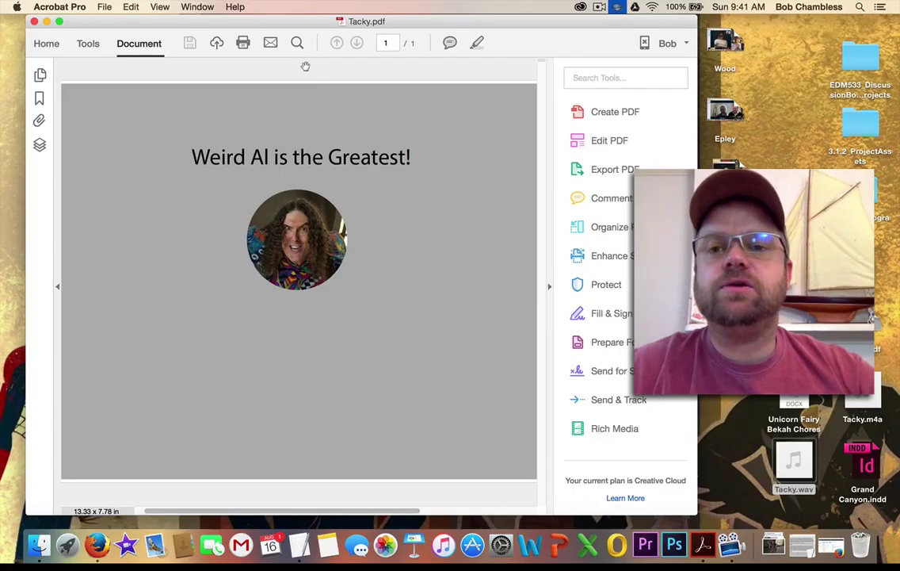
# Step: Show the Rich Media toolbar through View > Tools > Rich Media
pyautogui.click(236, 6)
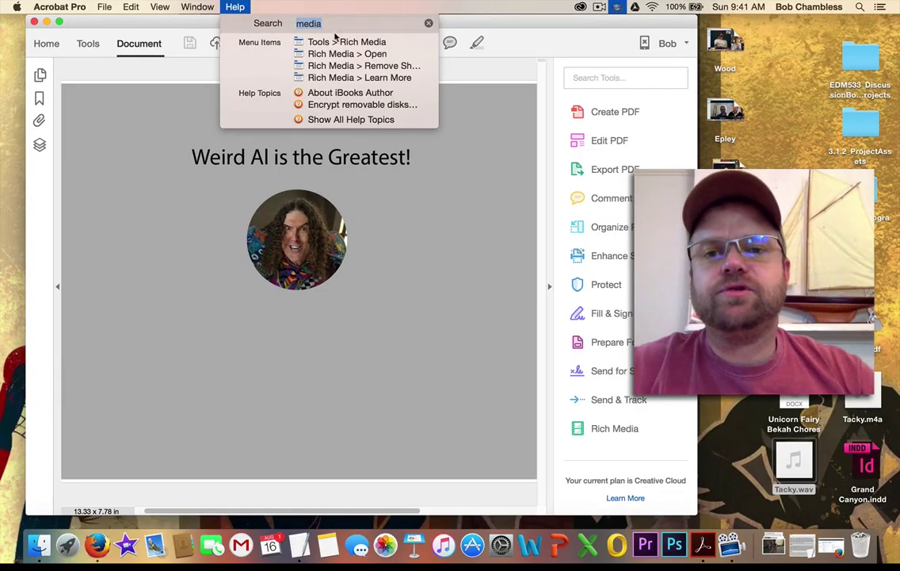
pyautogui.moveTo(333, 41)
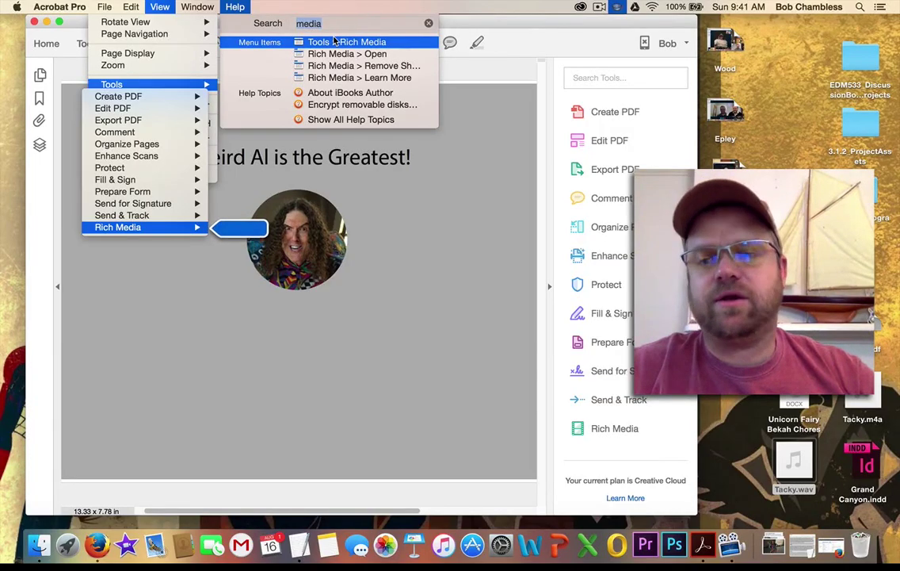
pyautogui.moveTo(356, 65)
pyautogui.click(434, 280)
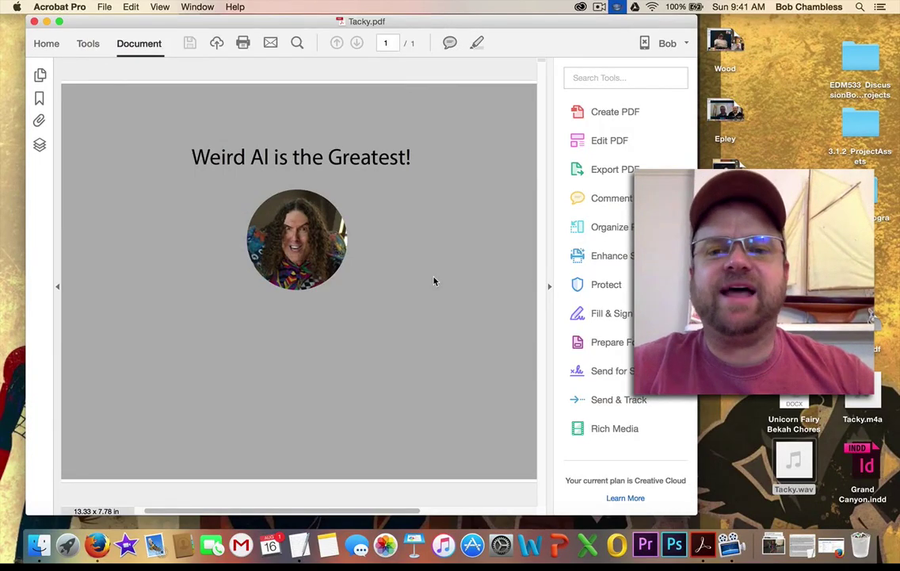
pyautogui.click(158, 6)
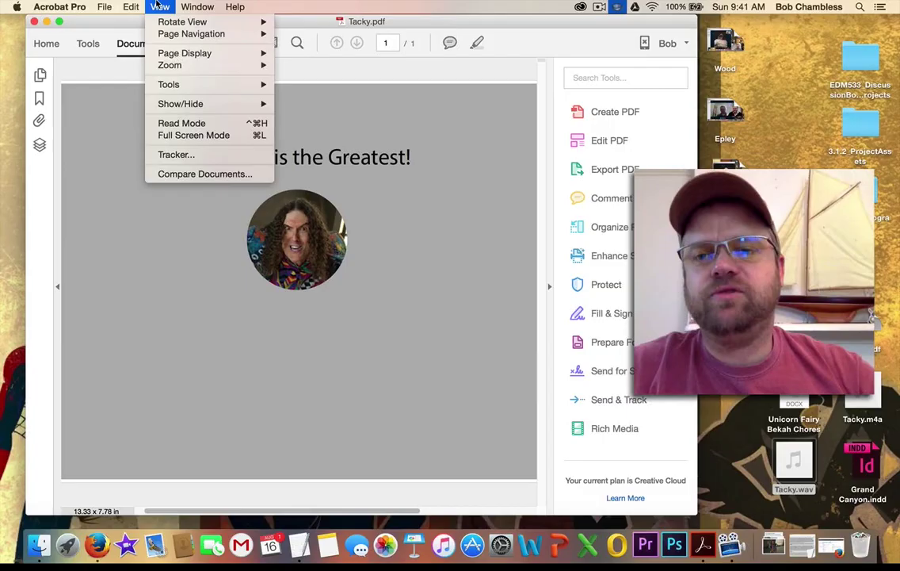
pyautogui.moveTo(208, 87)
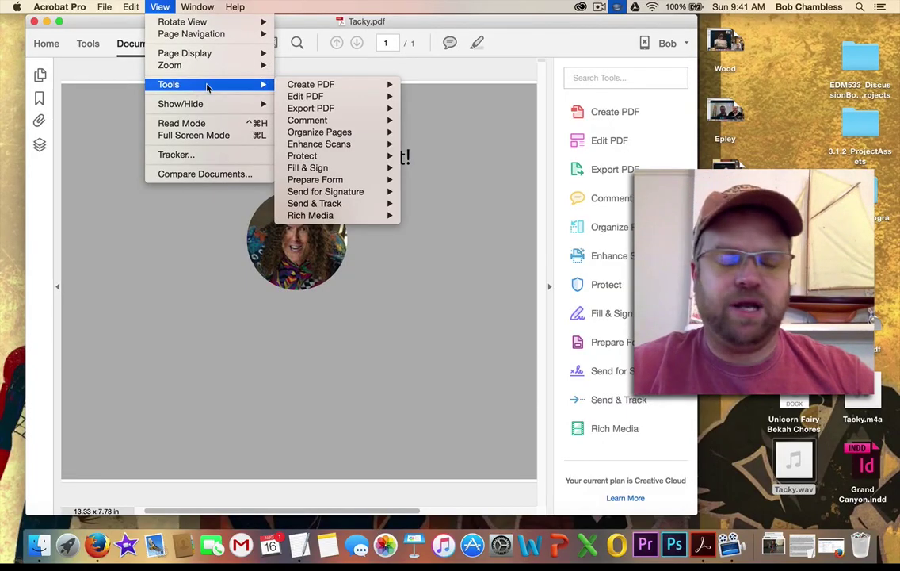
pyautogui.click(358, 215)
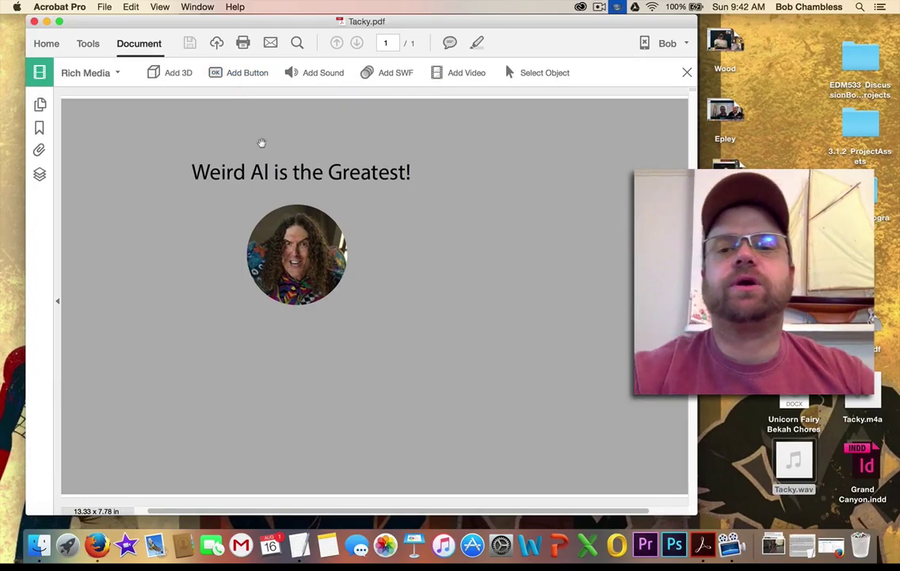
# Step: Draw a button over Weird Al's round photo and name the field 'Tacky'
pyautogui.click(233, 76)
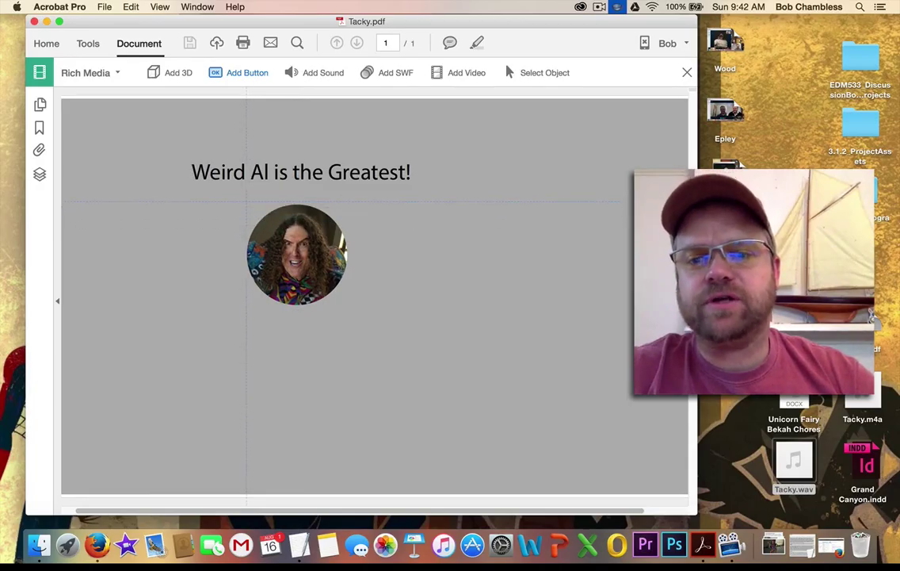
pyautogui.moveTo(246, 202); pyautogui.dragTo(351, 307)
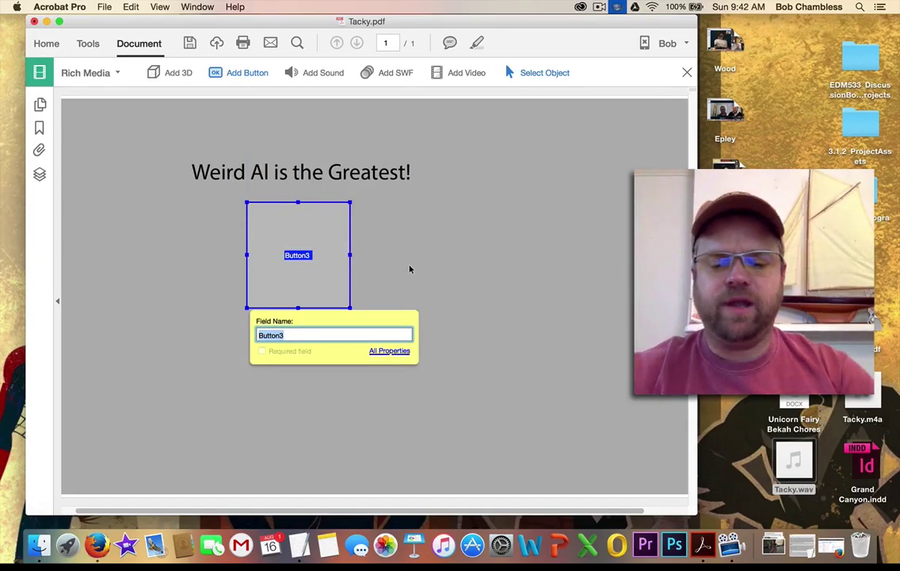
pyautogui.write('Tacky')
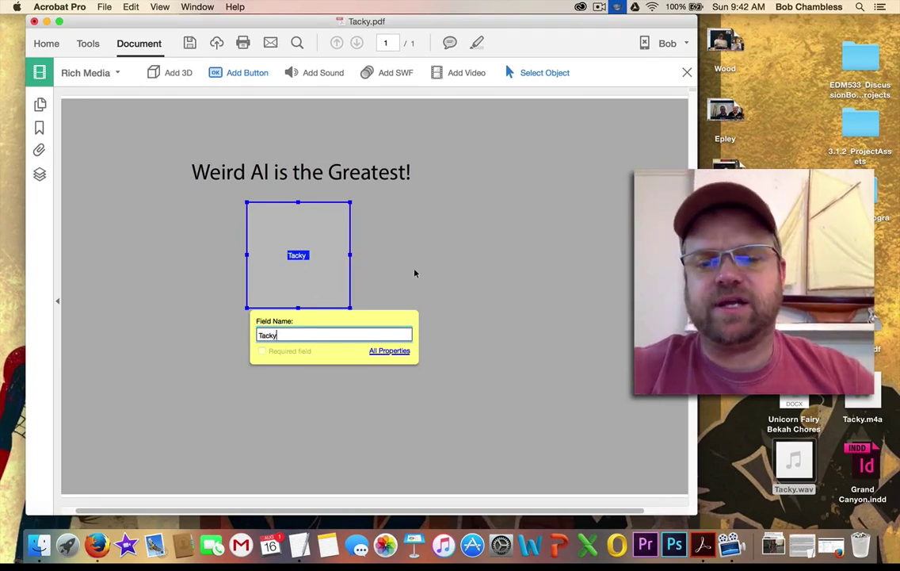
pyautogui.click(461, 286)
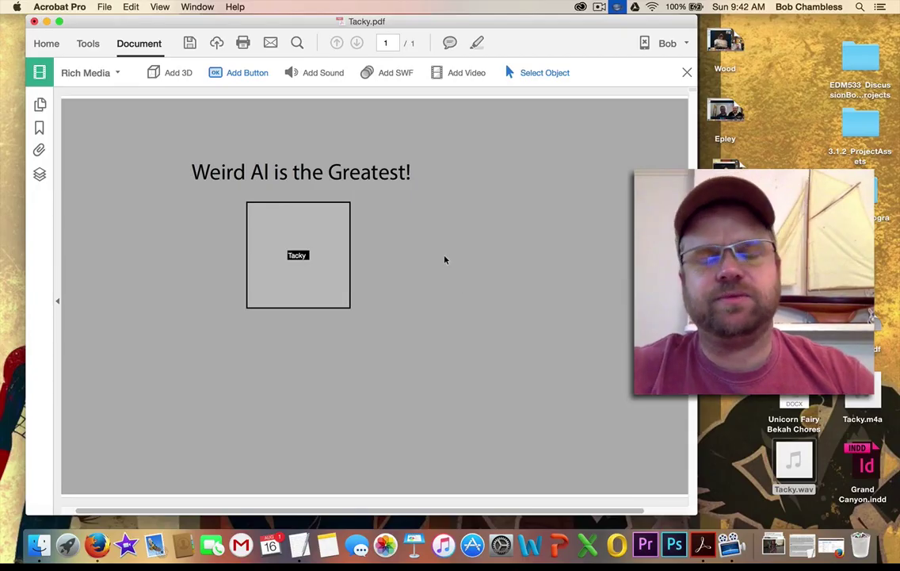
# Step: Set the Tacky button's fill colour to Transparent in its Appearance properties
pyautogui.doubleClick(309, 241)
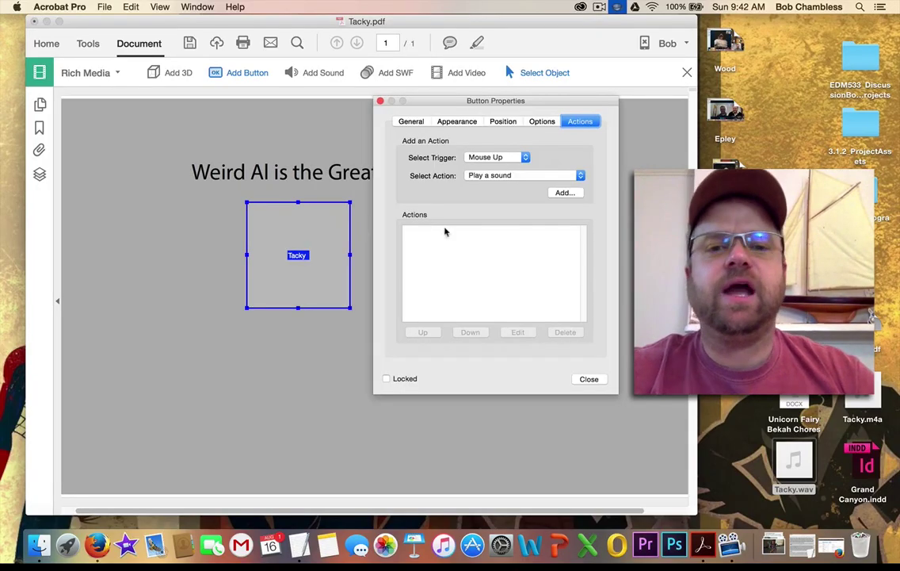
pyautogui.click(411, 121)
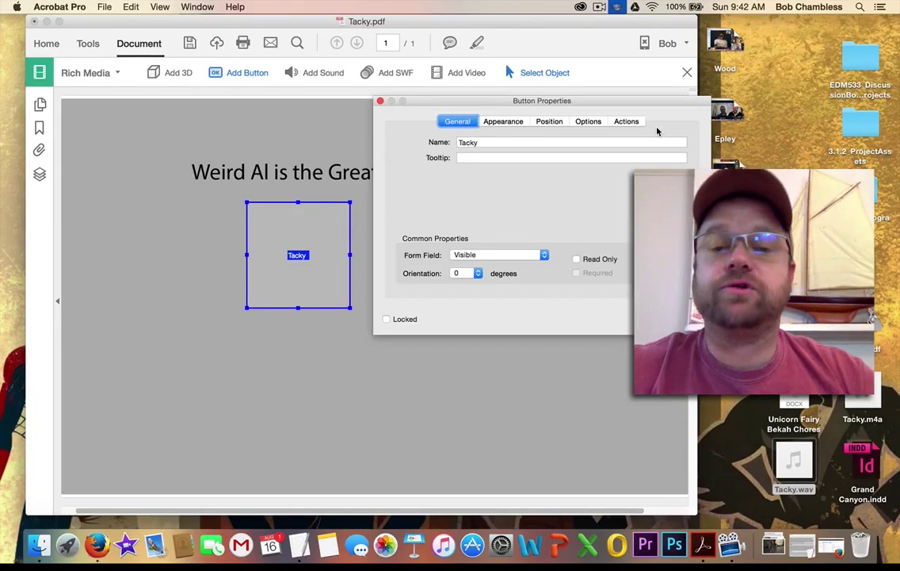
pyautogui.click(510, 123)
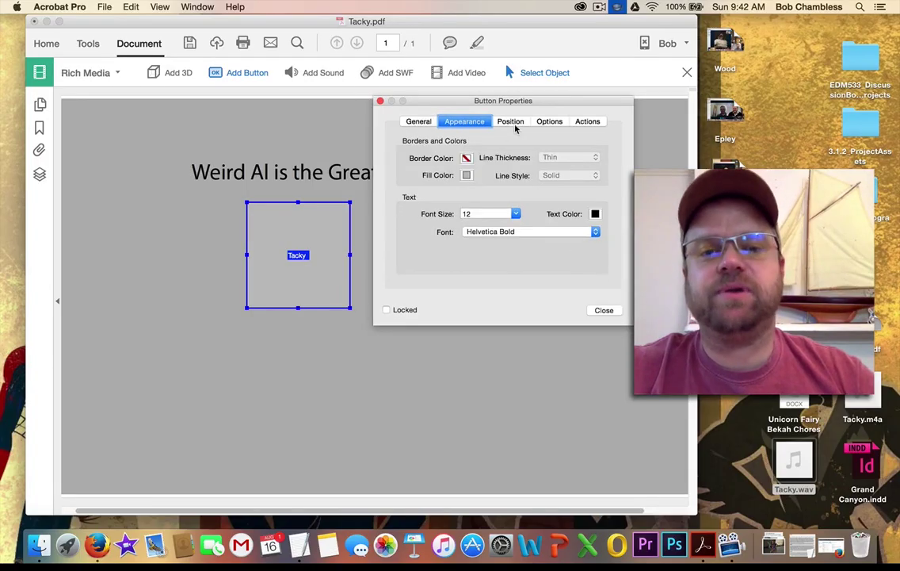
pyautogui.click(467, 175)
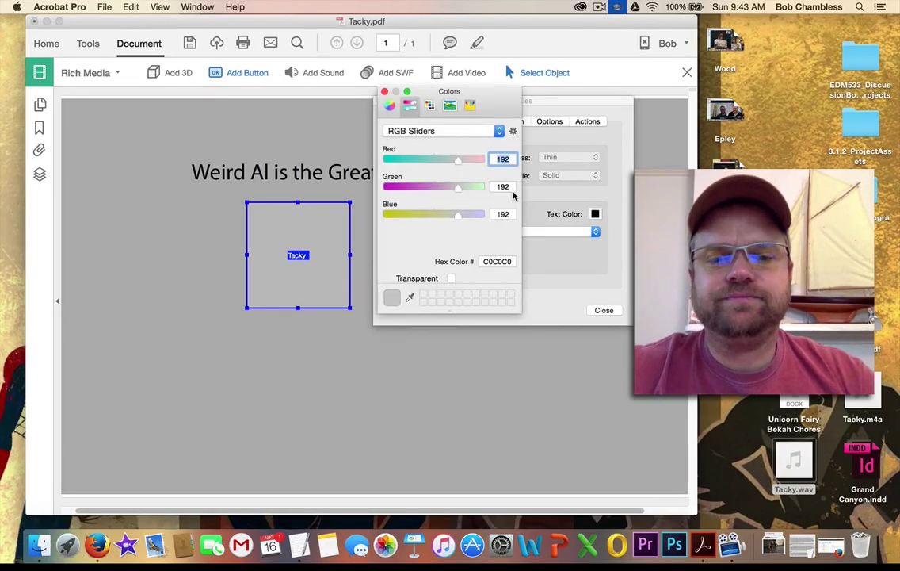
pyautogui.moveTo(455, 188); pyautogui.dragTo(389, 186)
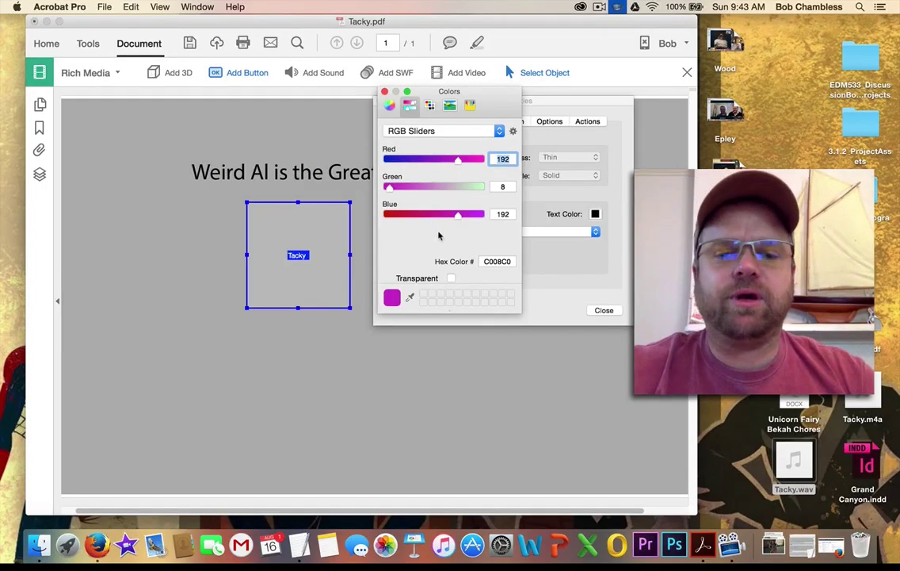
pyautogui.click(452, 279)
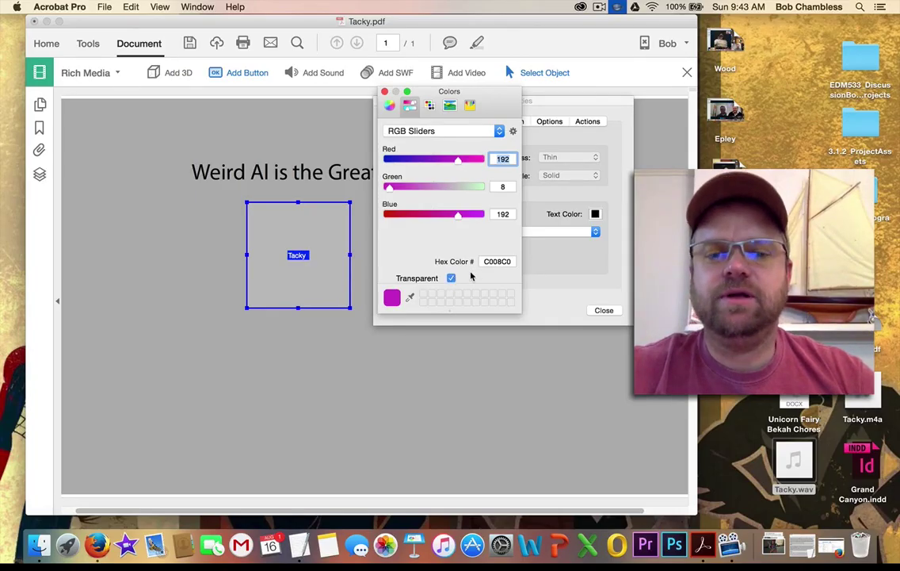
pyautogui.click(385, 92)
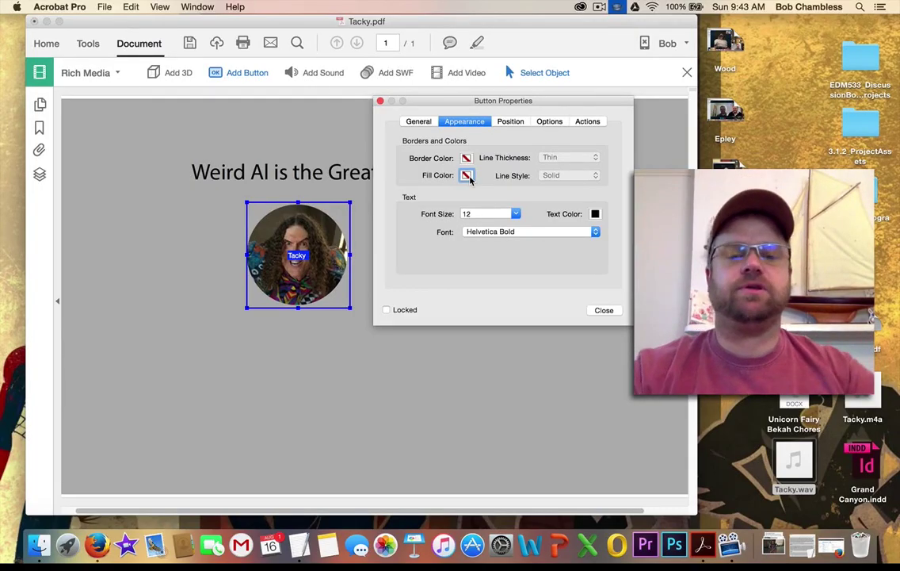
# Step: Show the button's Actions settings and review the triggers, leaving Mouse Up selected
pyautogui.click(587, 124)
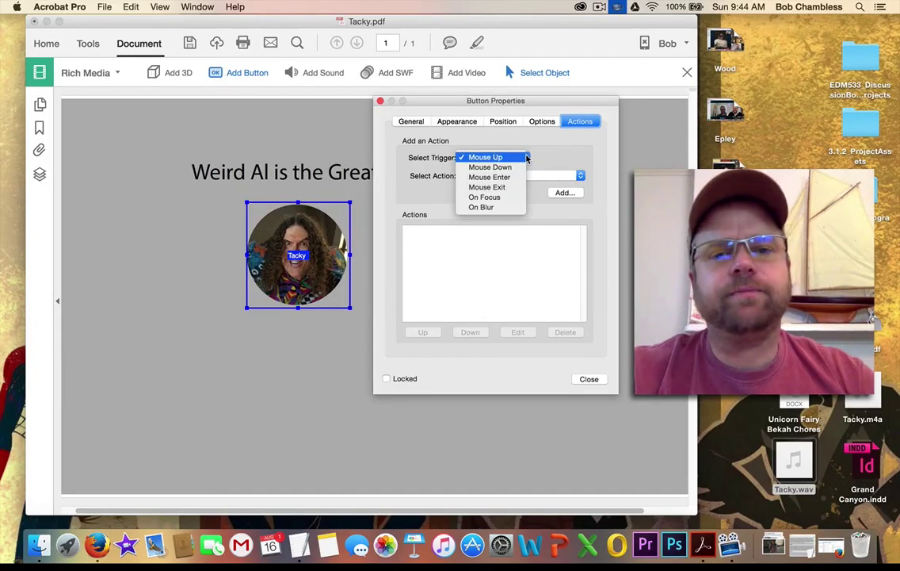
pyautogui.click(526, 158)
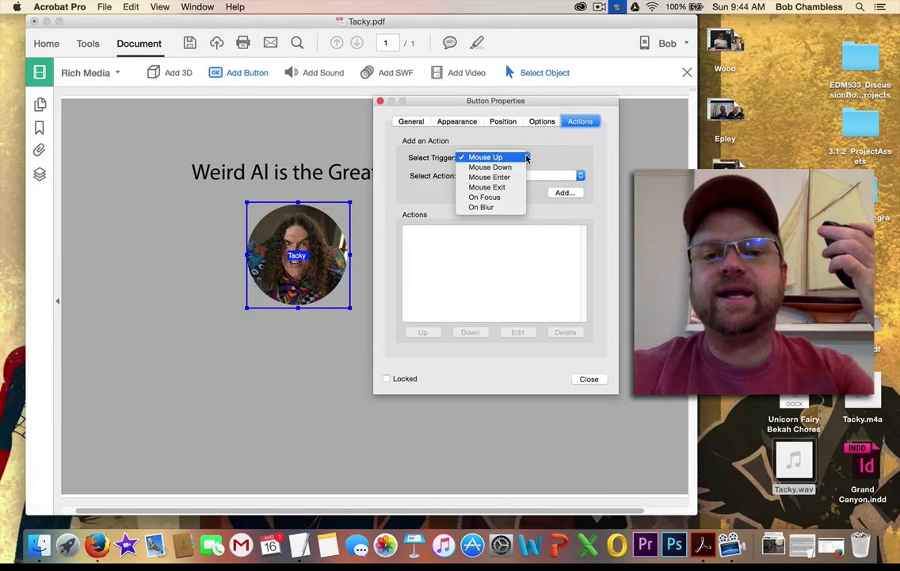
pyautogui.click(527, 157)
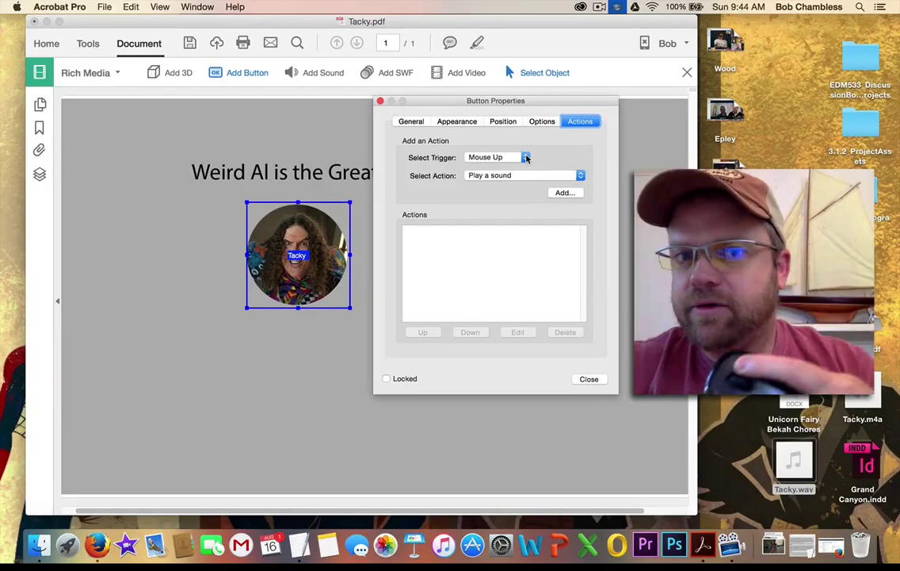
pyautogui.click(526, 158)
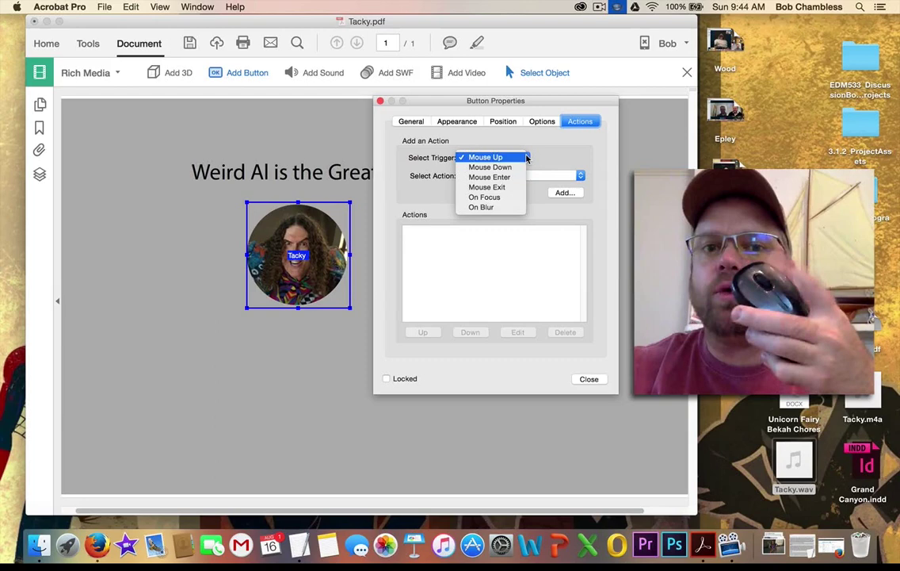
pyautogui.click(526, 158)
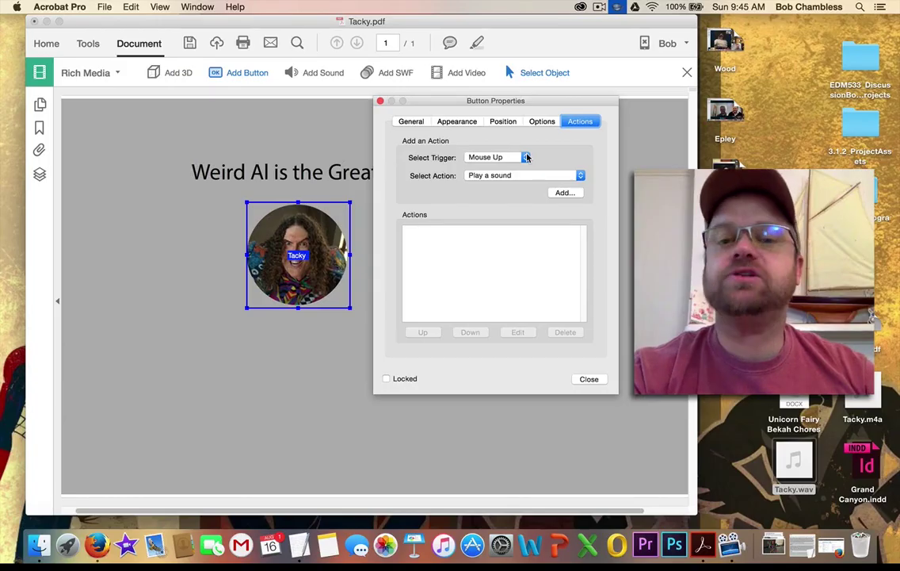
# Step: Change the action trigger from Mouse Up to Mouse Enter
pyautogui.click(527, 157)
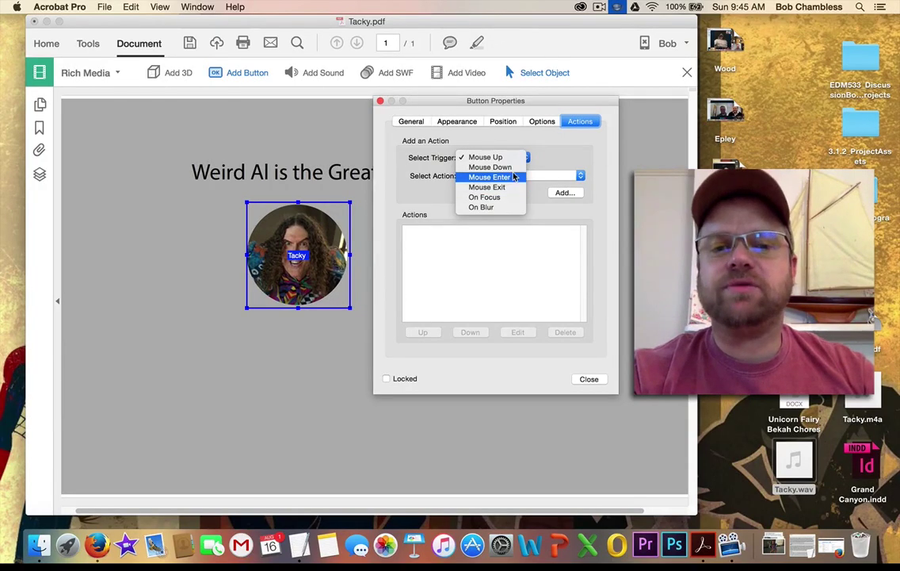
pyautogui.click(516, 177)
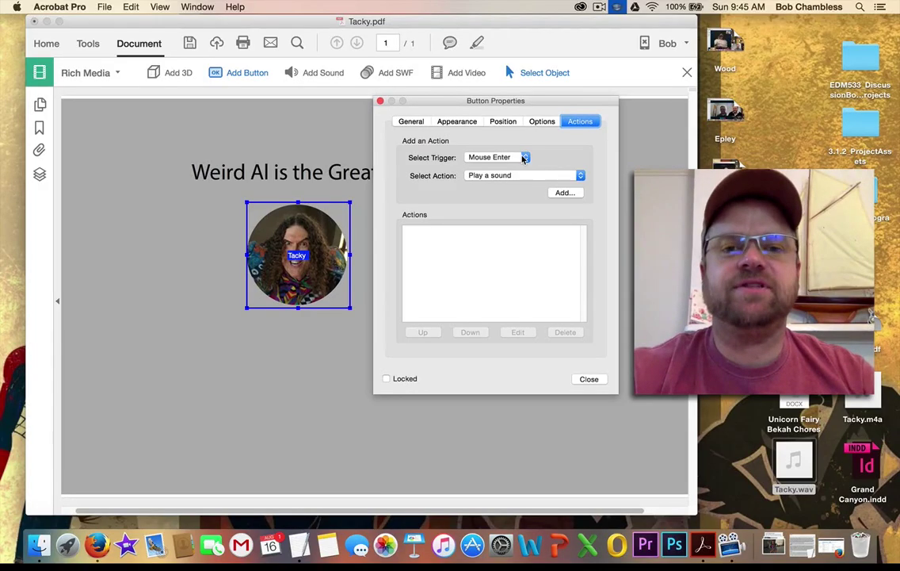
# Step: Choose Play a sound from the Select Action list
pyautogui.click(580, 176)
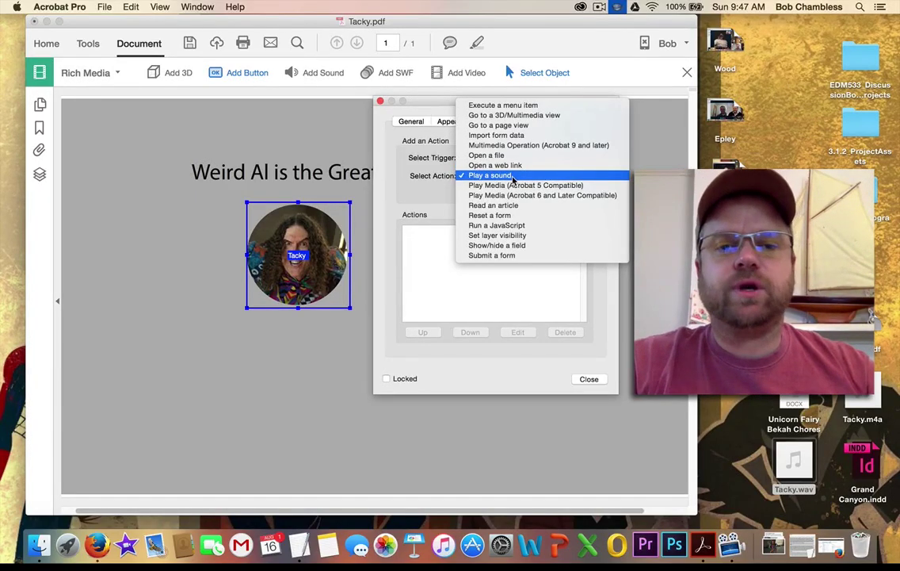
pyautogui.click(522, 176)
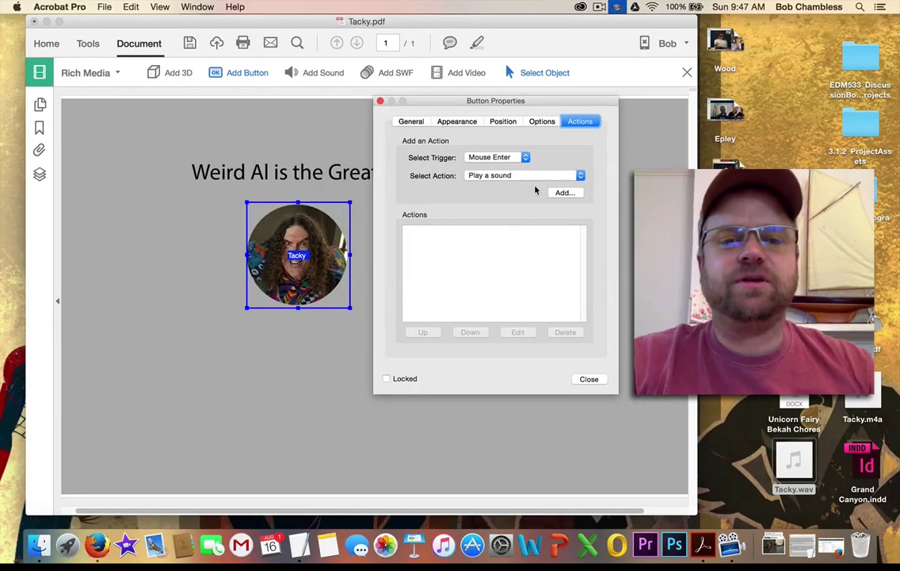
# Step: Add a Mouse Enter Play a sound action using Tacky.wav and close Button Properties
pyautogui.click(567, 193)
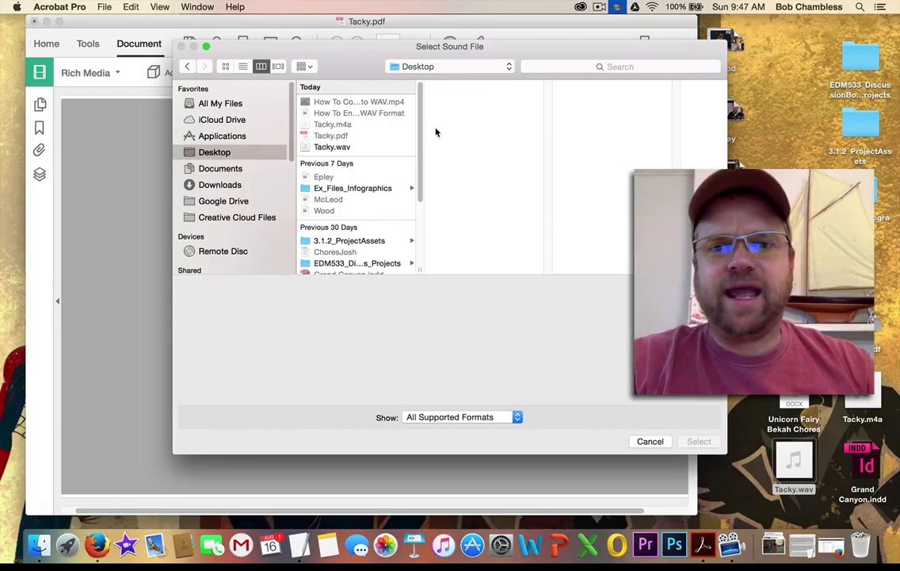
pyautogui.click(338, 148)
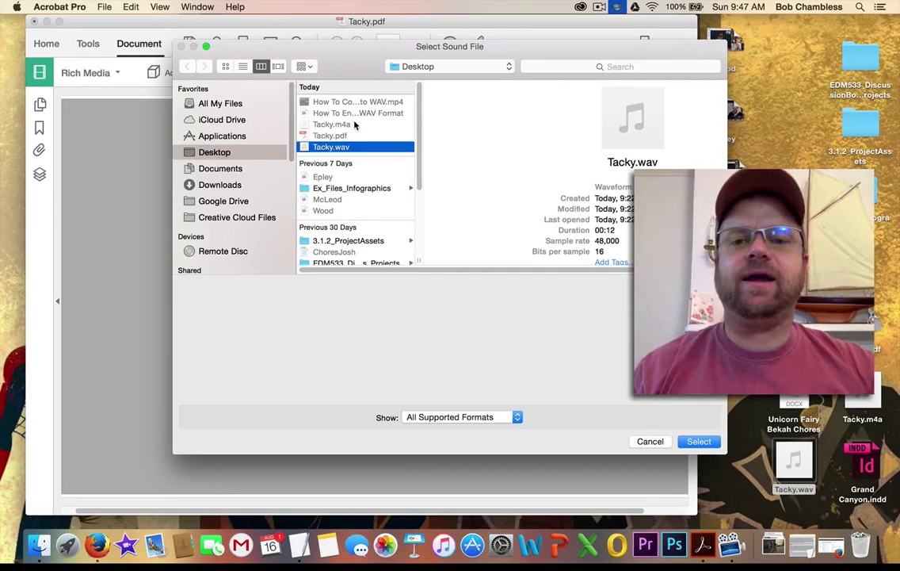
pyautogui.press('Return')
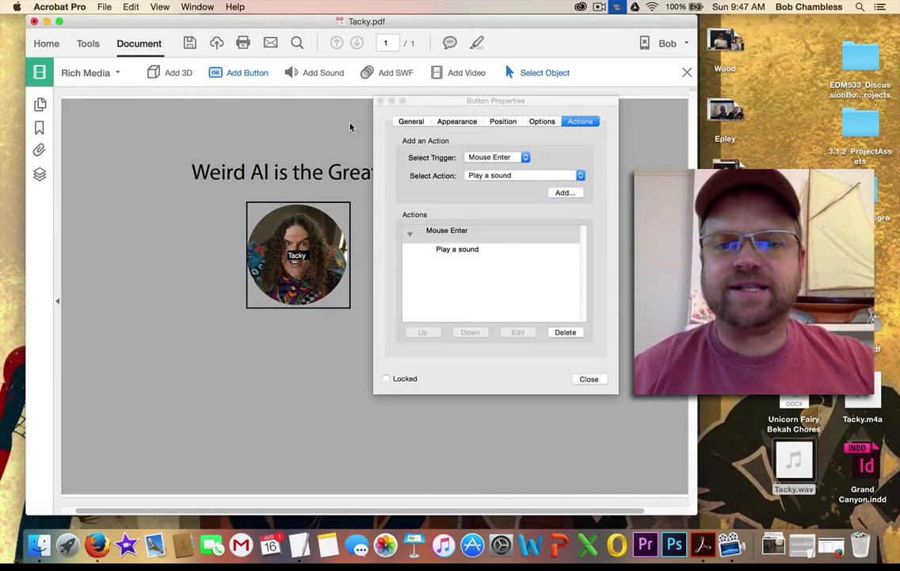
pyautogui.click(557, 178)
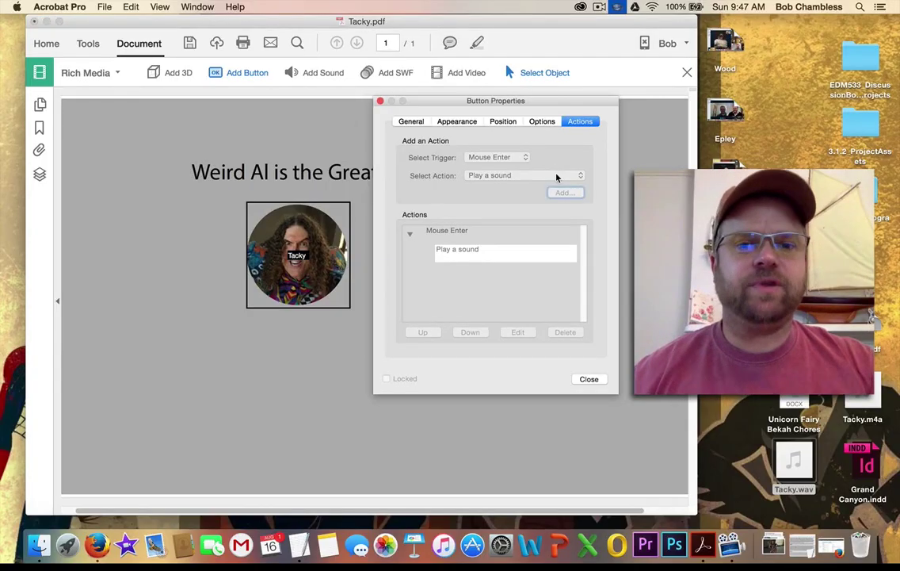
pyautogui.click(588, 379)
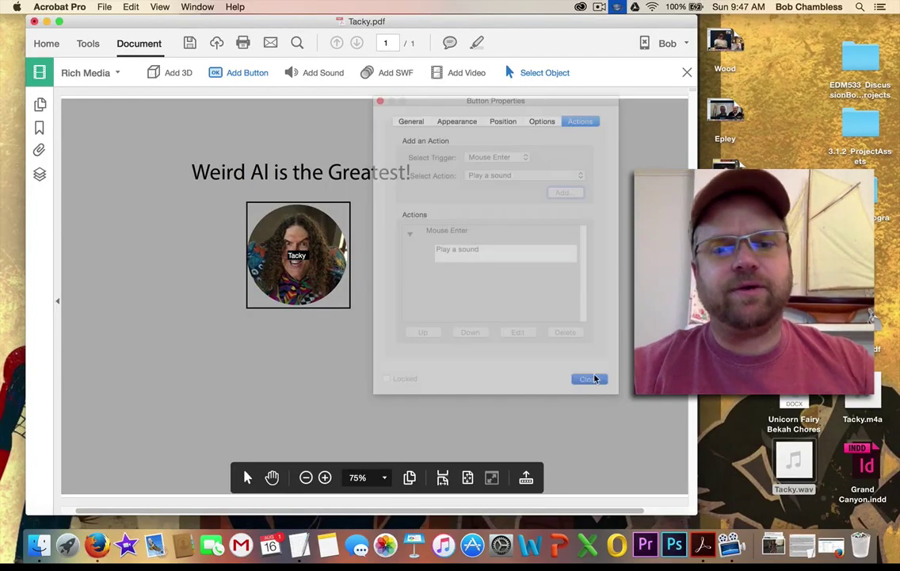
# Step: Edit the Mouse Enter sound action to re-select Tacky.wav, then close the properties
pyautogui.doubleClick(290, 249)
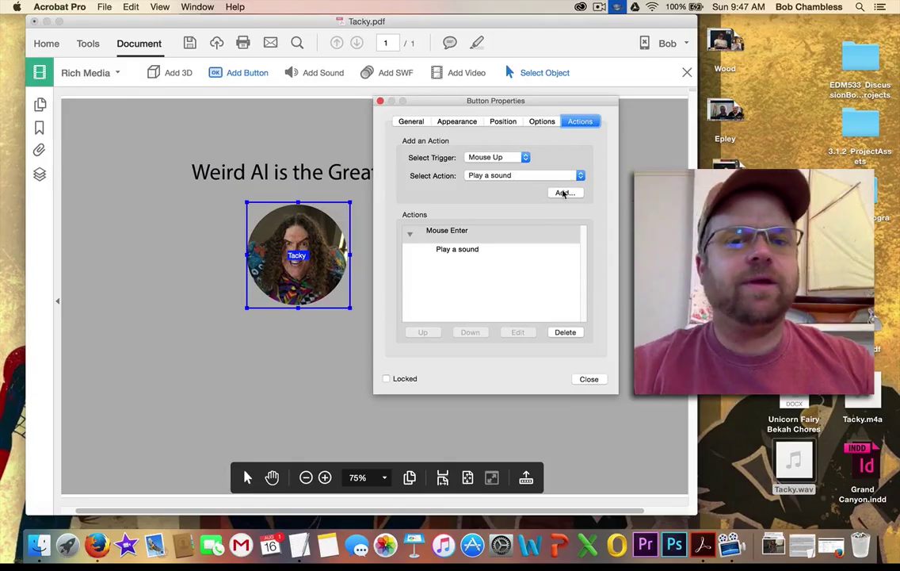
pyautogui.click(472, 252)
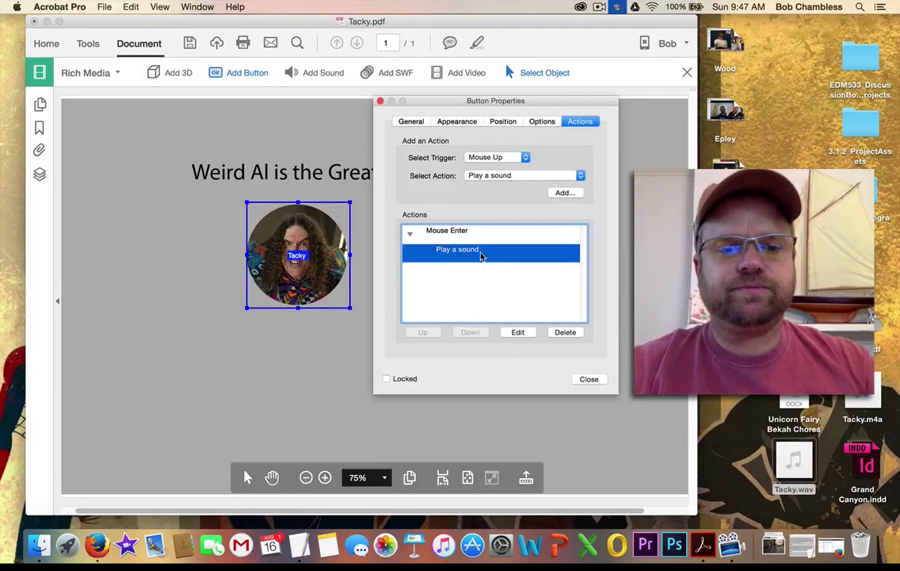
pyautogui.click(519, 332)
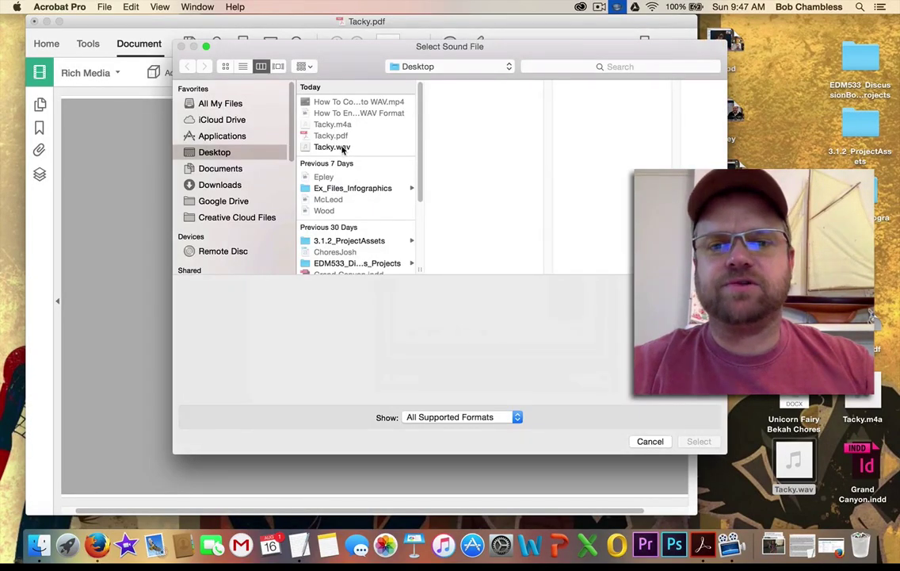
pyautogui.click(343, 147)
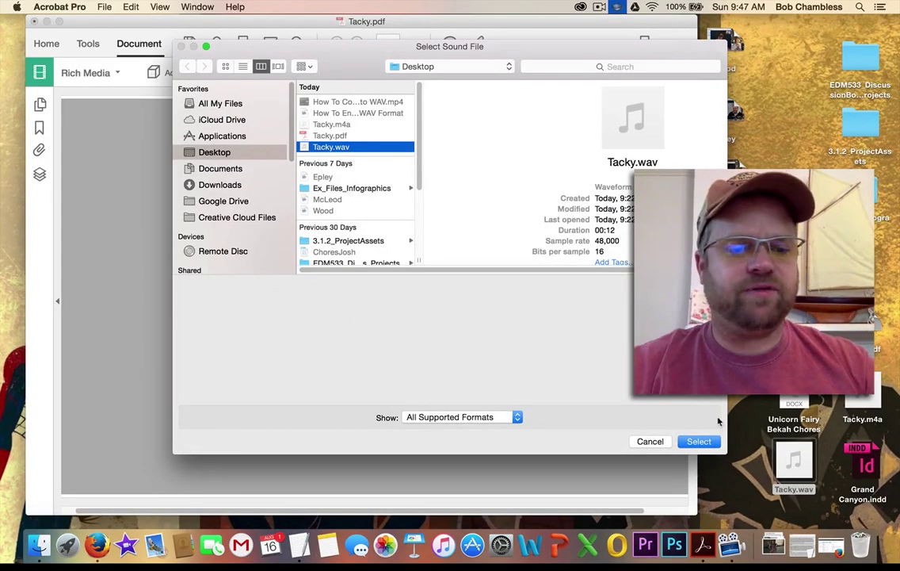
pyautogui.click(699, 442)
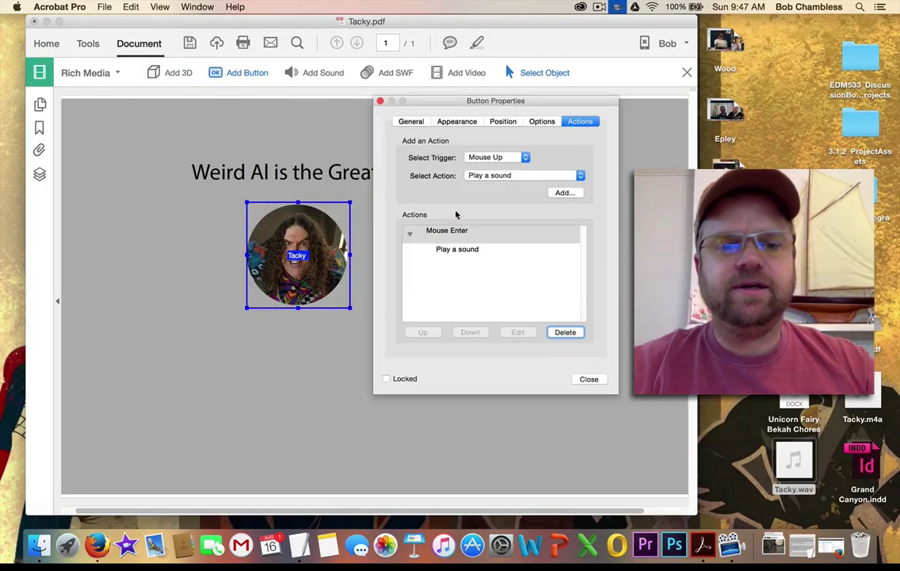
pyautogui.click(590, 379)
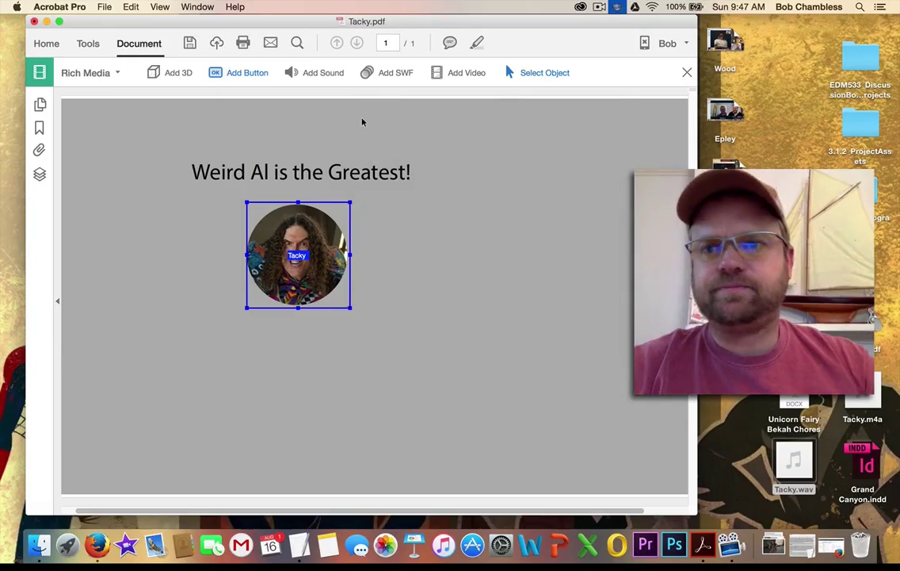
# Step: Deselect the button, raise the system volume, and switch to the Hand tool to test it
pyautogui.click(150, 130)
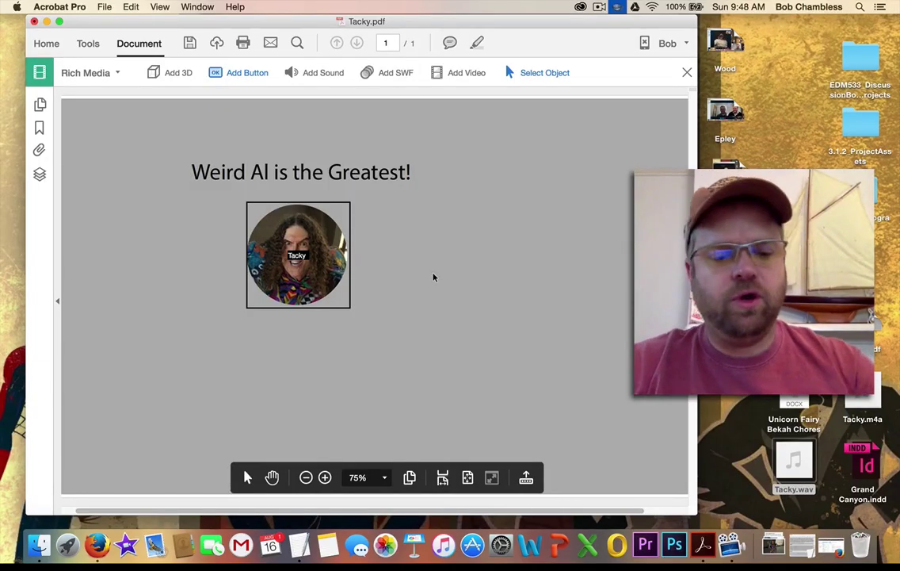
pyautogui.press('XF86AudioRaiseVolume')
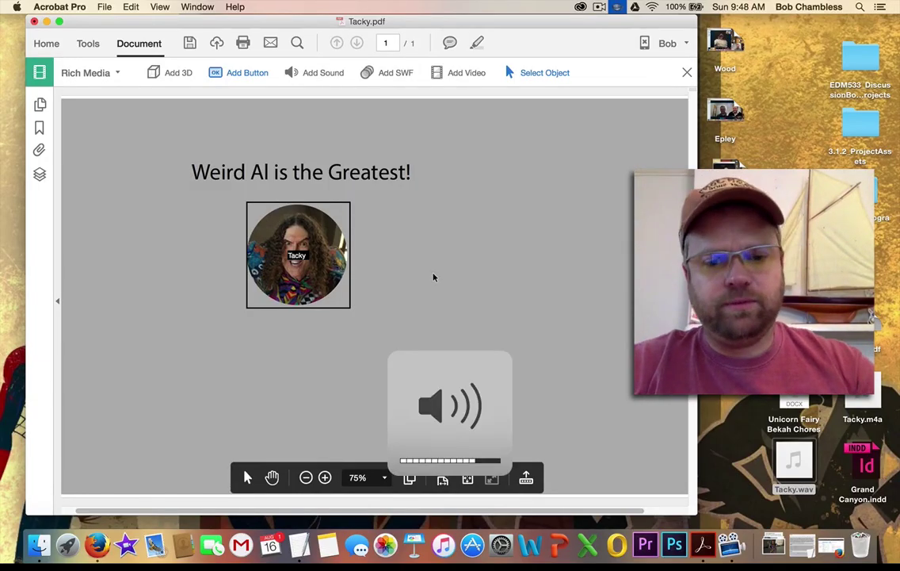
pyautogui.click(271, 478)
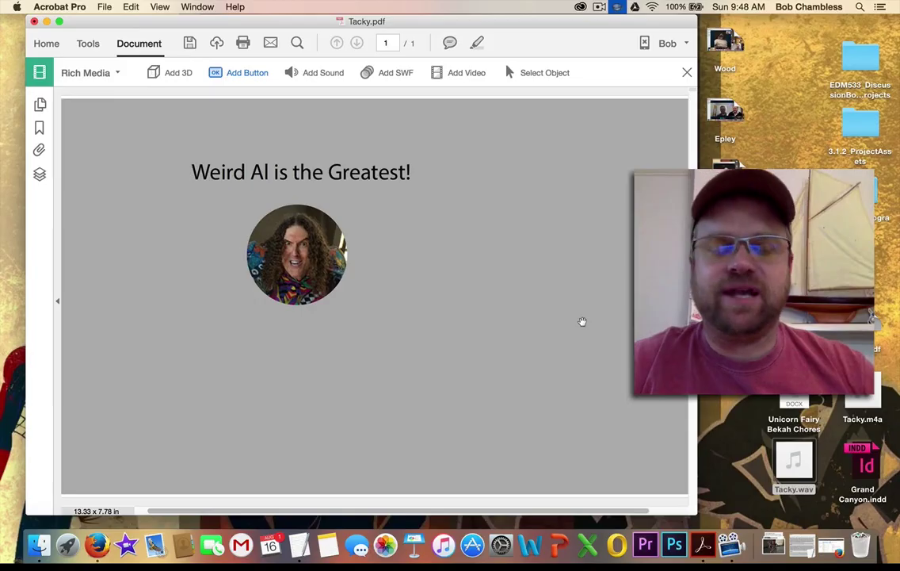
pyautogui.moveTo(301, 432)
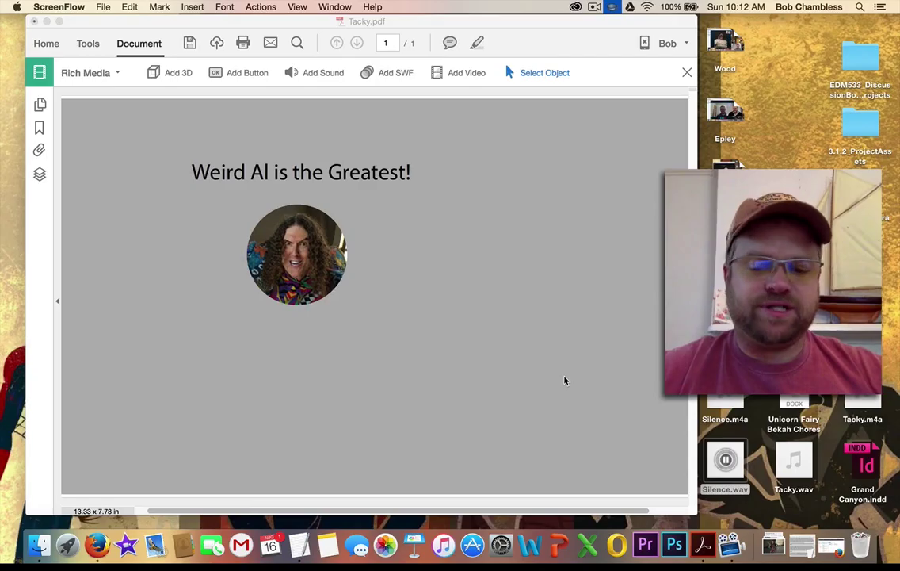
# Step: Delete the Tacky button's old Mouse Exit sound action
pyautogui.click(543, 74)
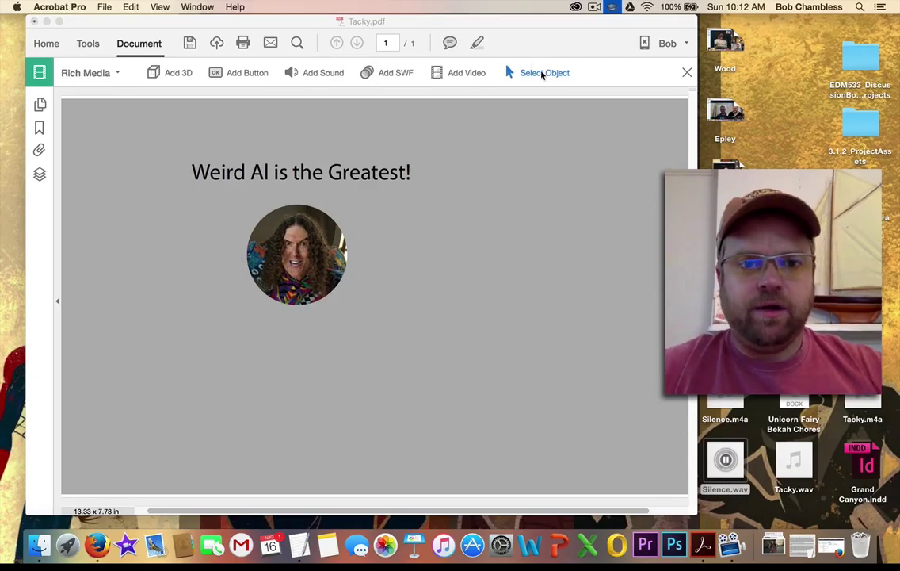
pyautogui.doubleClick(297, 253)
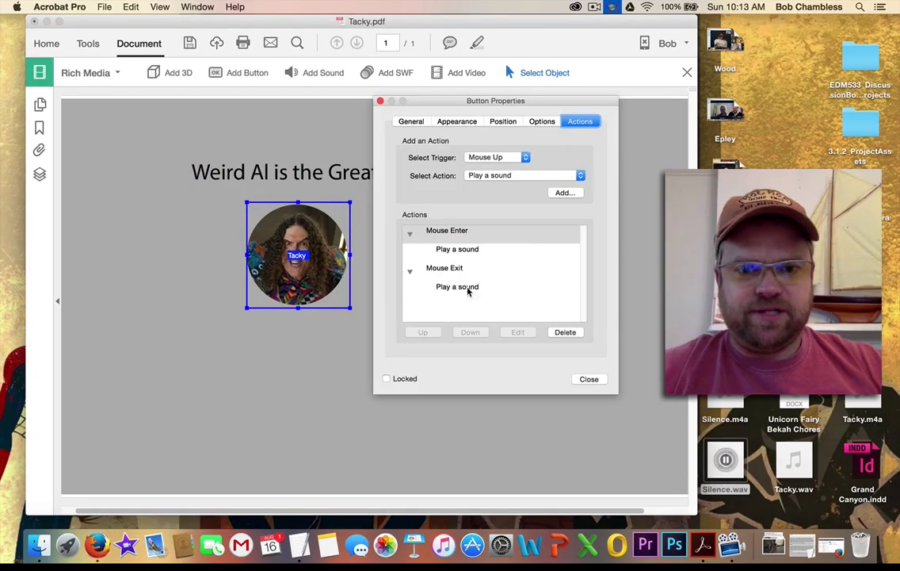
pyautogui.click(459, 268)
pyautogui.click(566, 332)
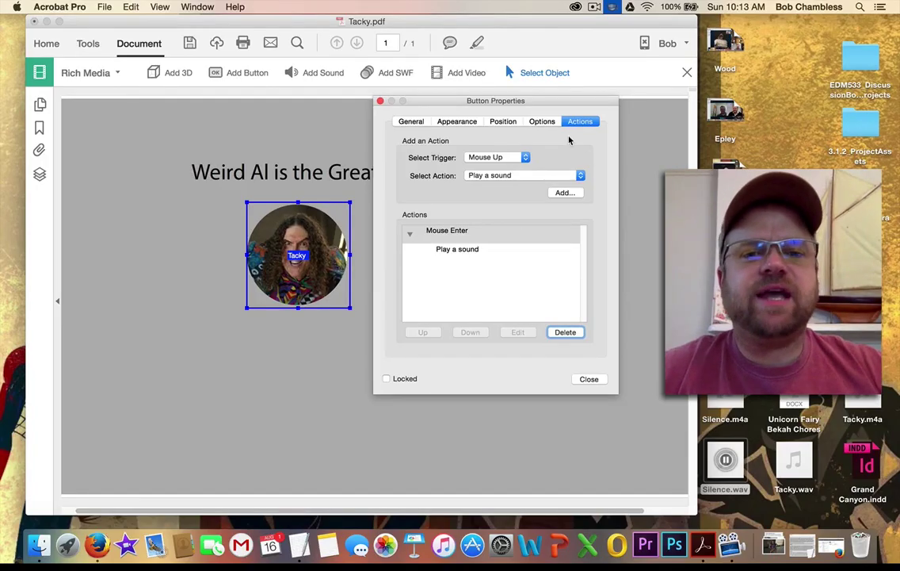
# Step: Add a Mouse Exit Play a sound action with Silence.wav and close the properties
pyautogui.click(528, 163)
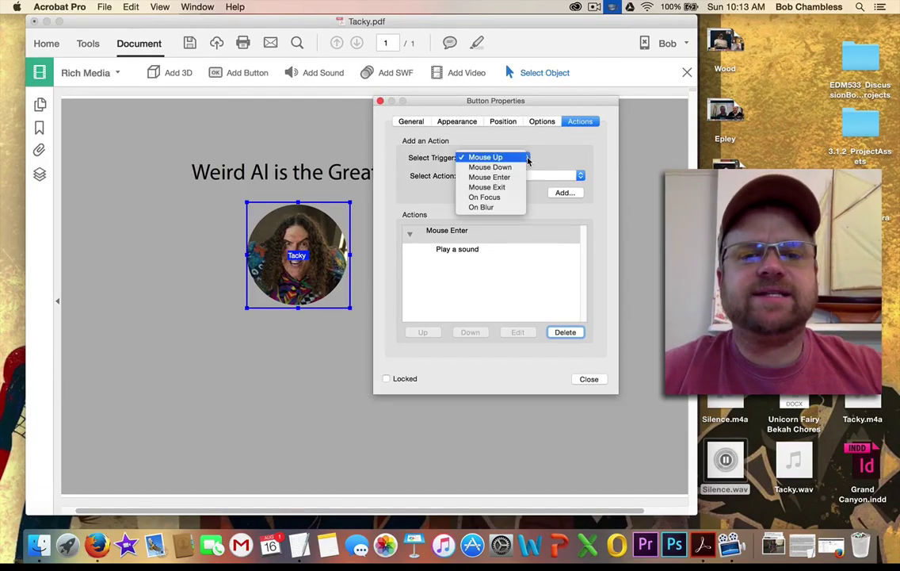
pyautogui.click(515, 184)
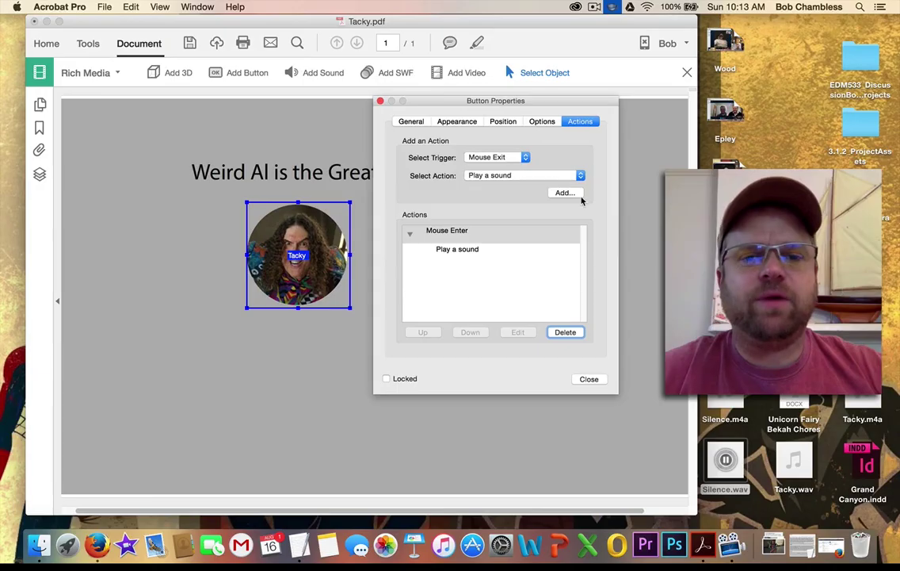
pyautogui.click(564, 194)
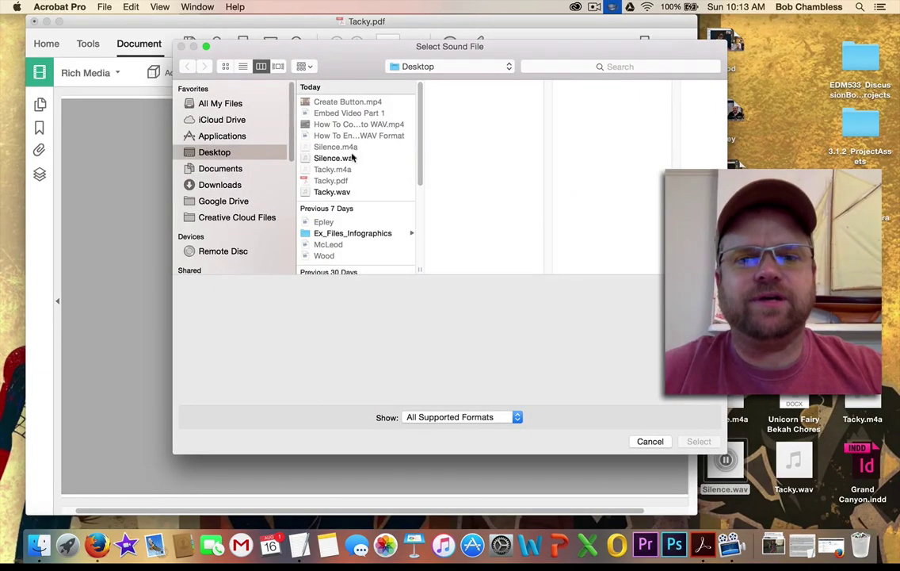
pyautogui.click(326, 162)
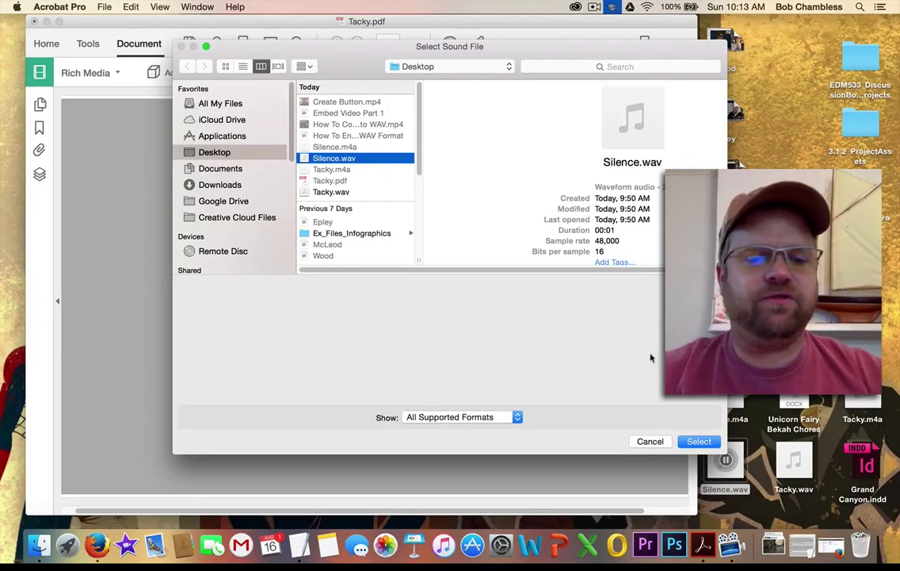
pyautogui.click(699, 442)
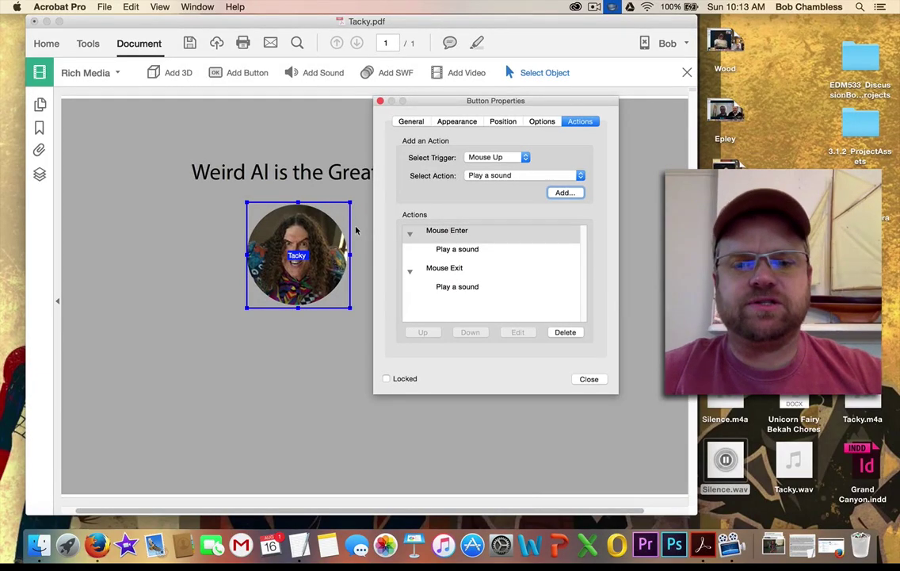
pyautogui.click(588, 380)
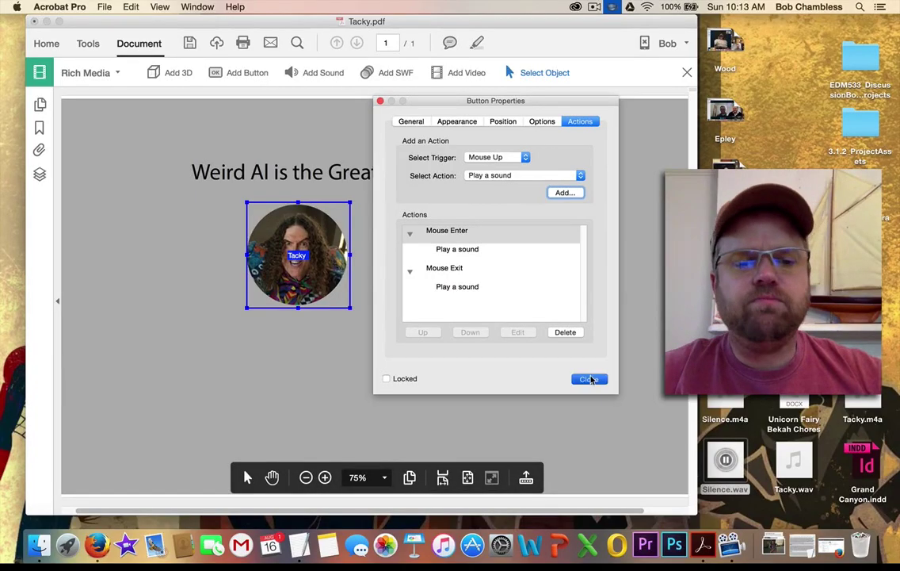
# Step: Switch to the Hand tool to test the hidden Tacky button's mouse-enter and mouse-exit sounds
pyautogui.click(272, 478)
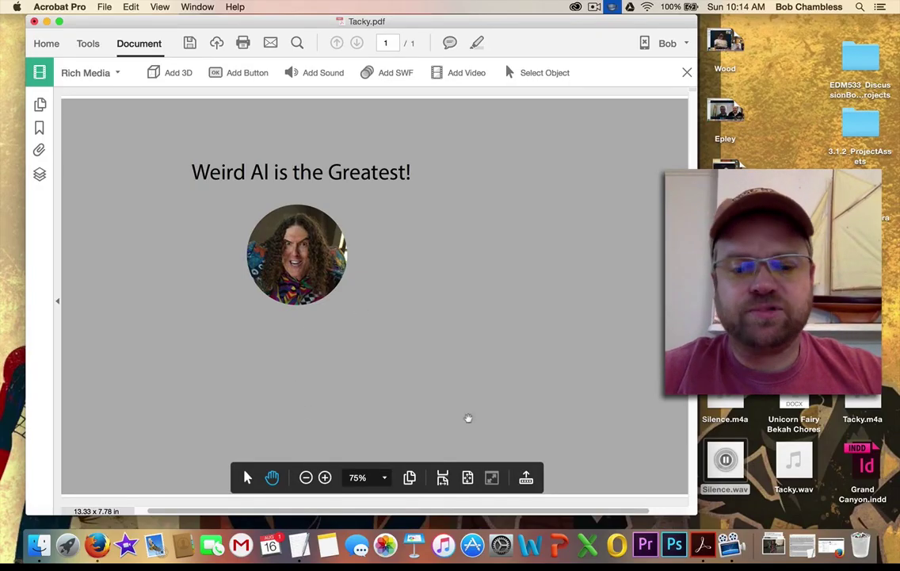
pyautogui.click(546, 73)
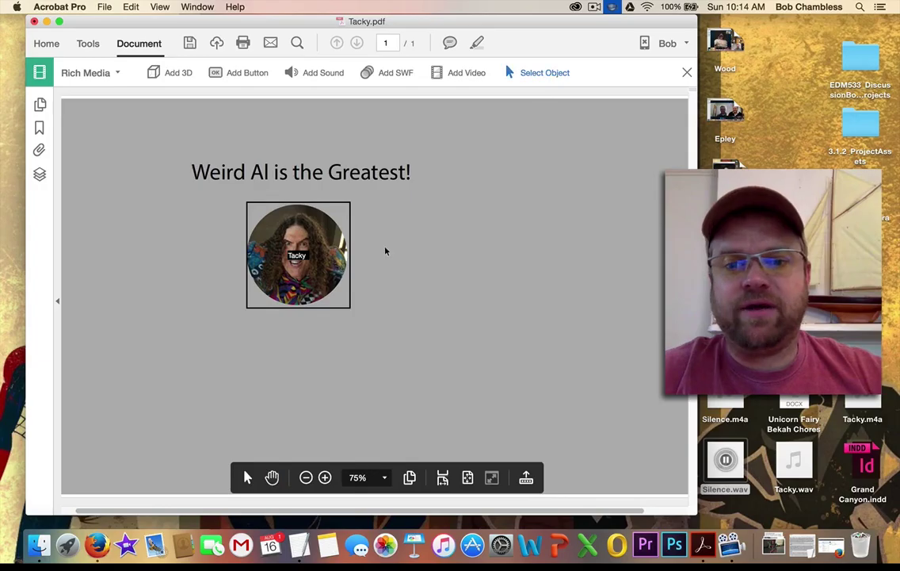
pyautogui.click(298, 255)
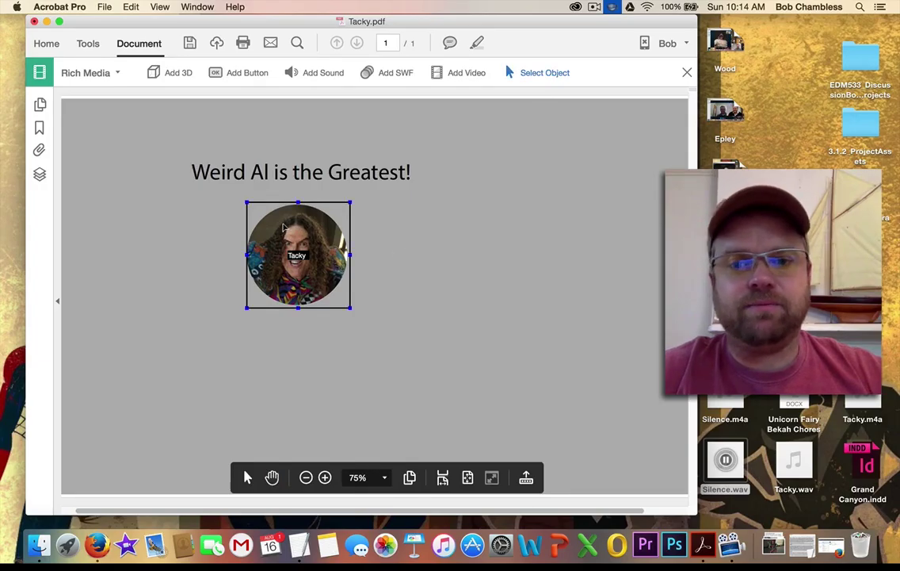
pyautogui.click(346, 440)
pyautogui.click(271, 479)
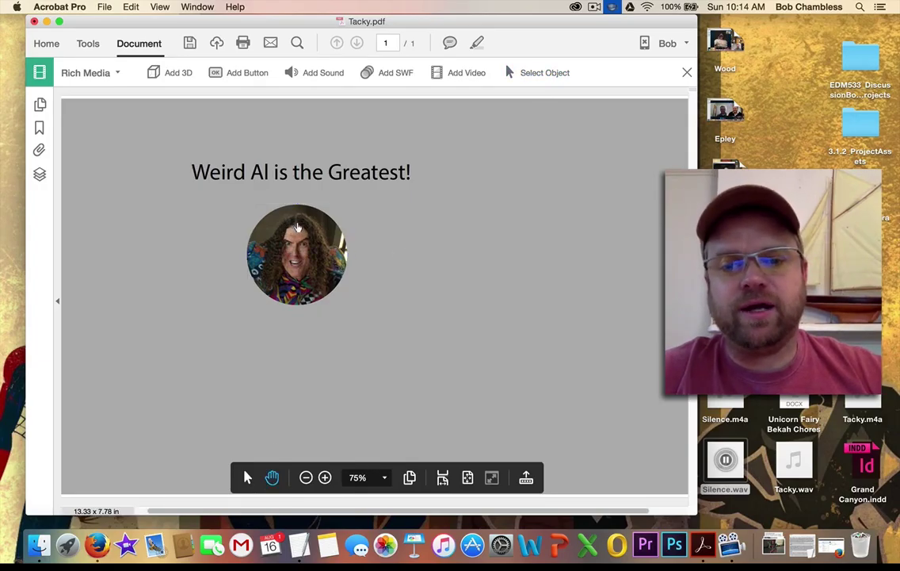